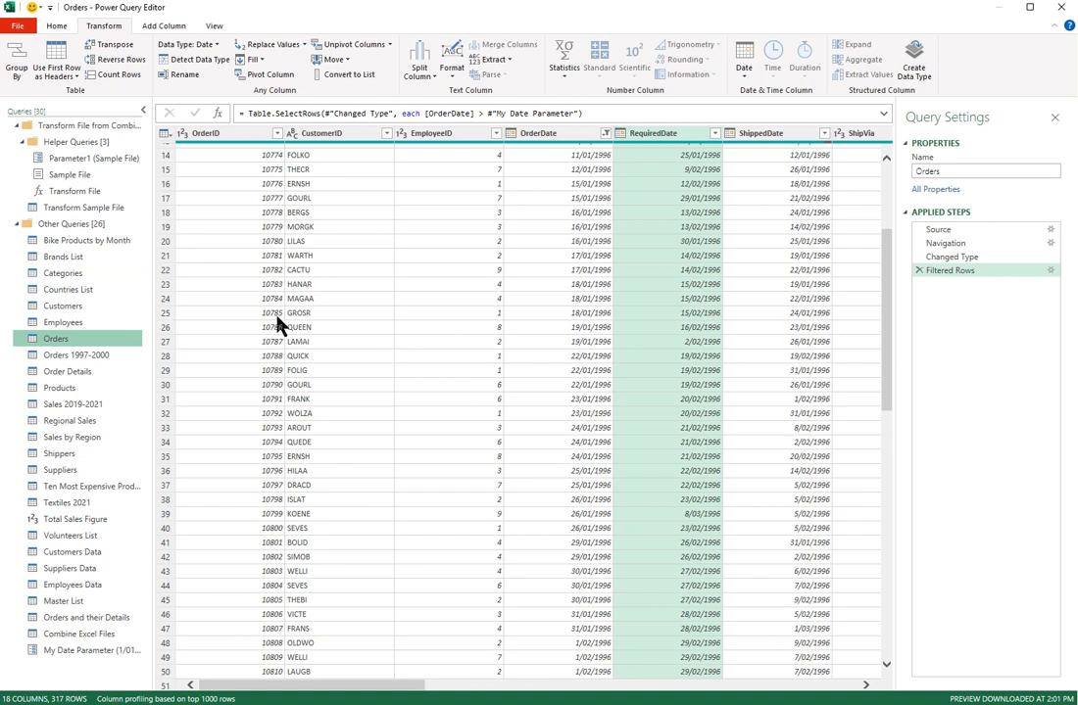
# Convert the Country column of the Countries List query to a list
pyautogui.click(79, 291)
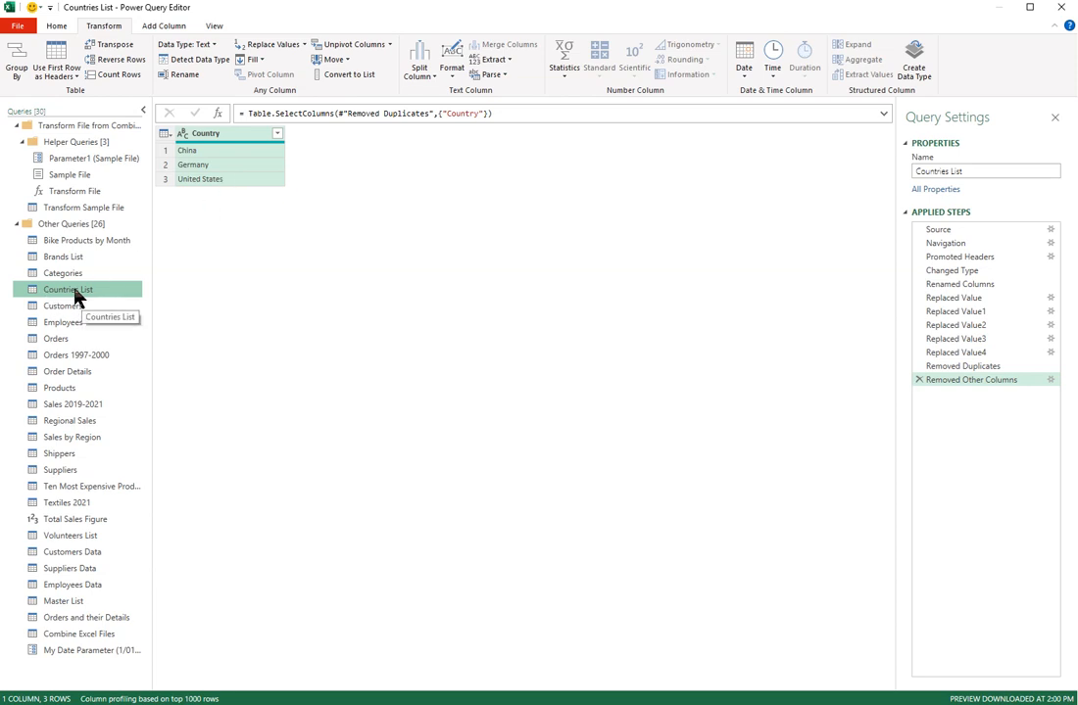
pyautogui.click(350, 76)
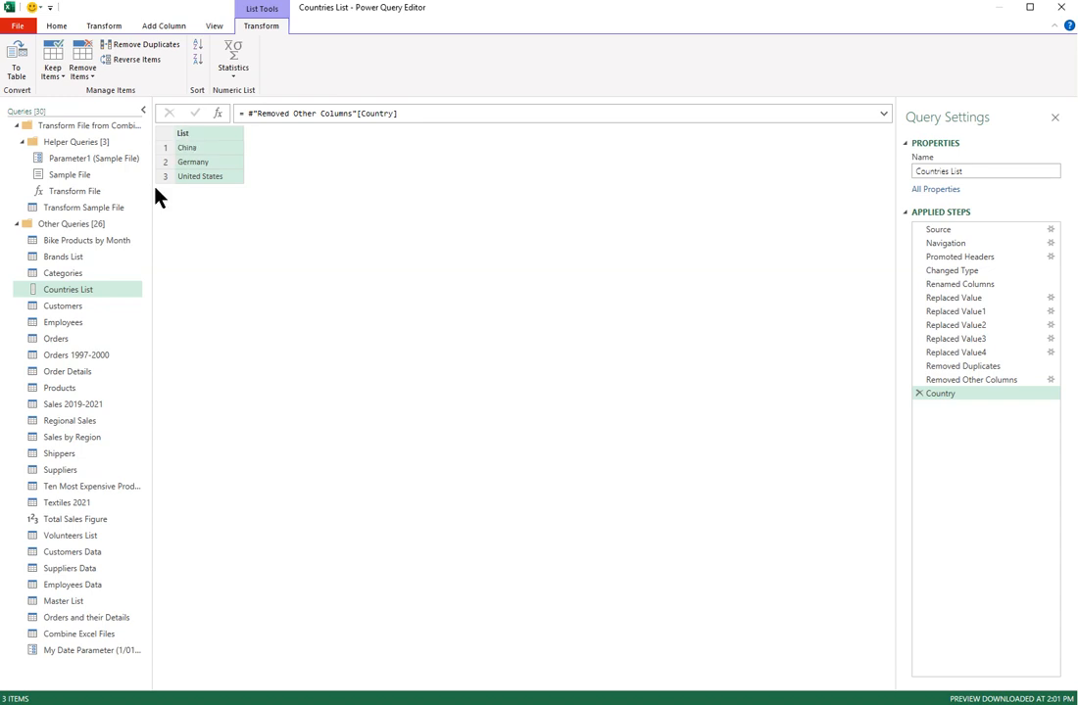
# Filter the Customers query's Country column to show only Argentina and Austria
pyautogui.click(76, 307)
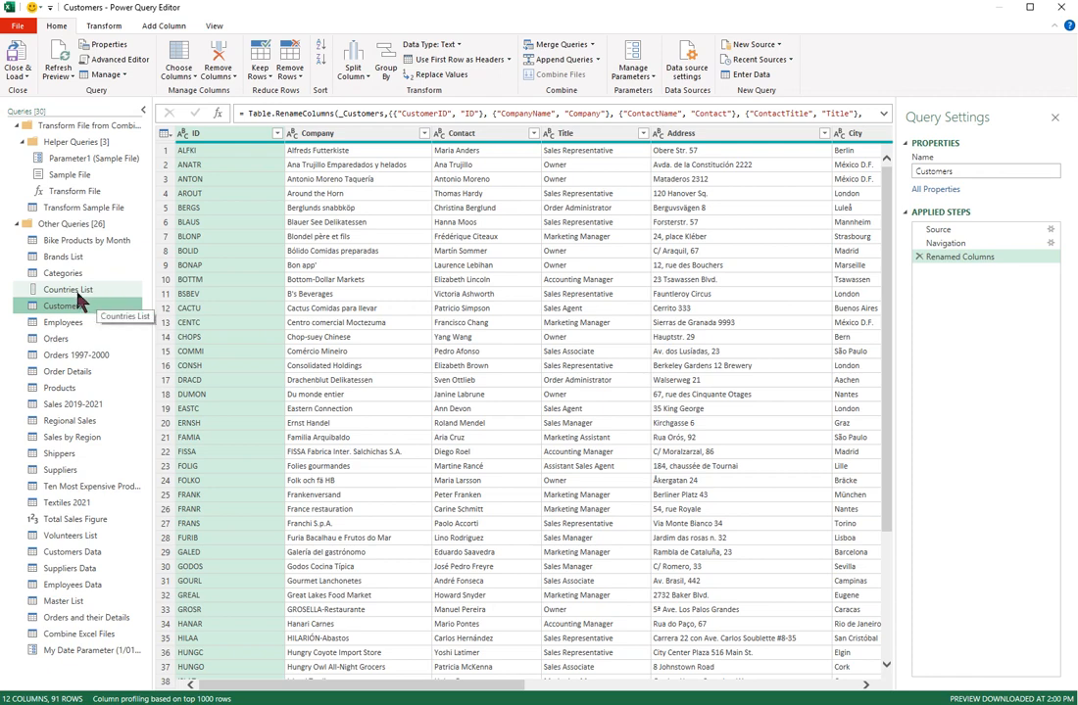
pyautogui.click(866, 684)
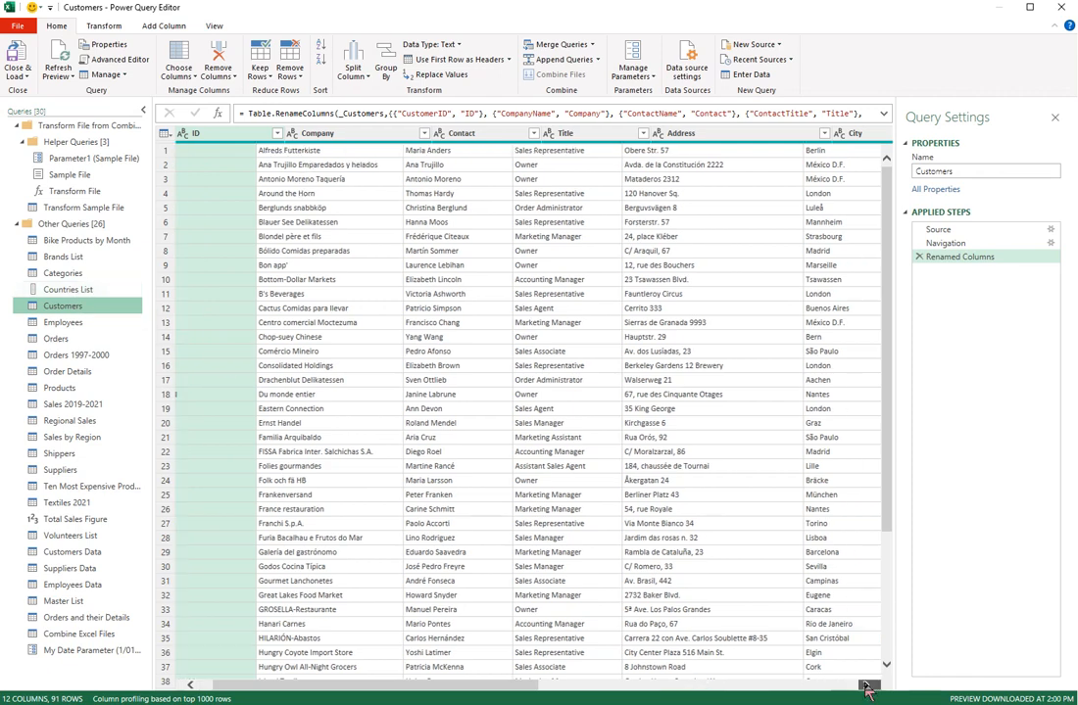
pyautogui.click(866, 686)
pyautogui.click(866, 685)
pyautogui.click(866, 686)
pyautogui.click(866, 686)
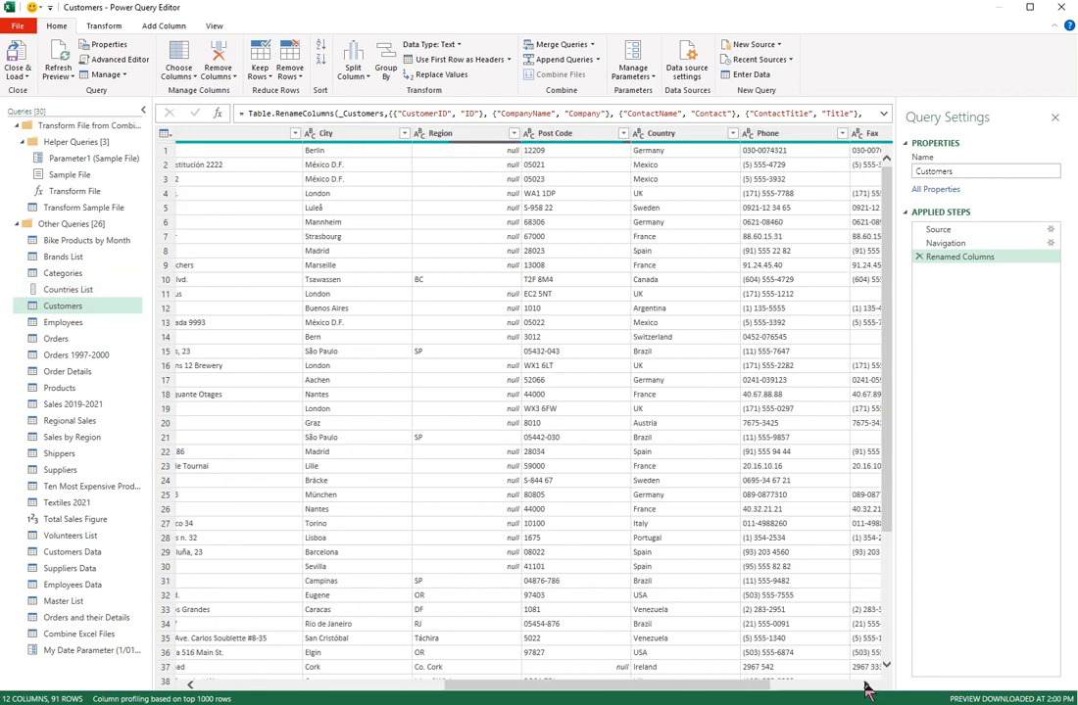
pyautogui.click(733, 135)
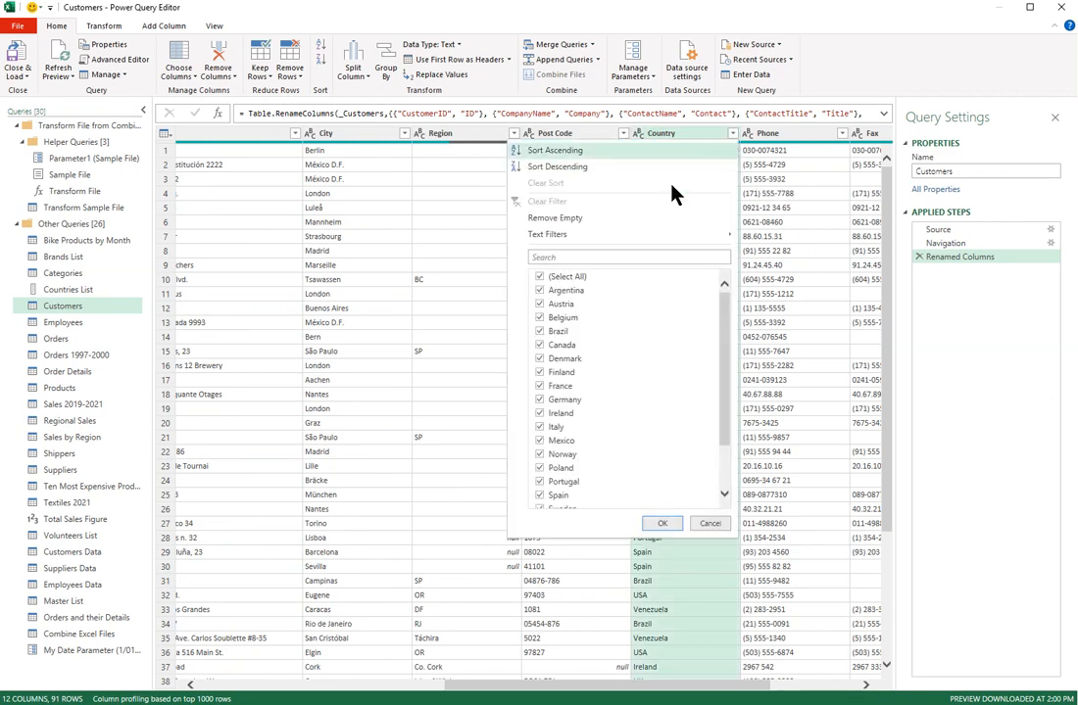
pyautogui.click(544, 279)
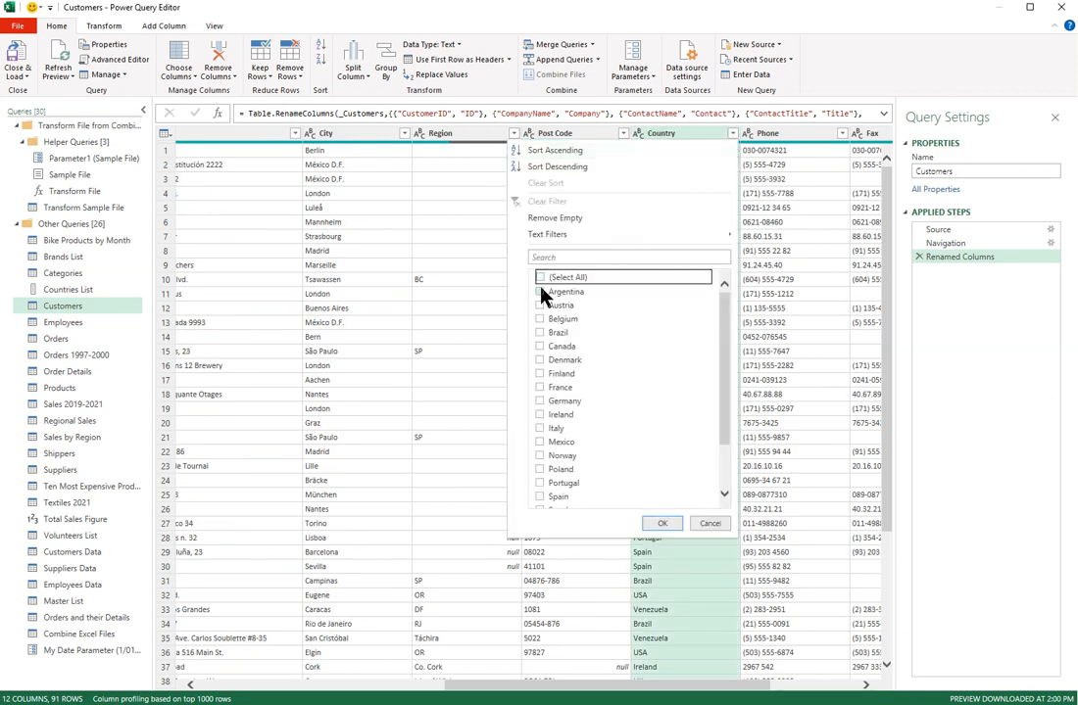
pyautogui.click(539, 291)
pyautogui.click(540, 305)
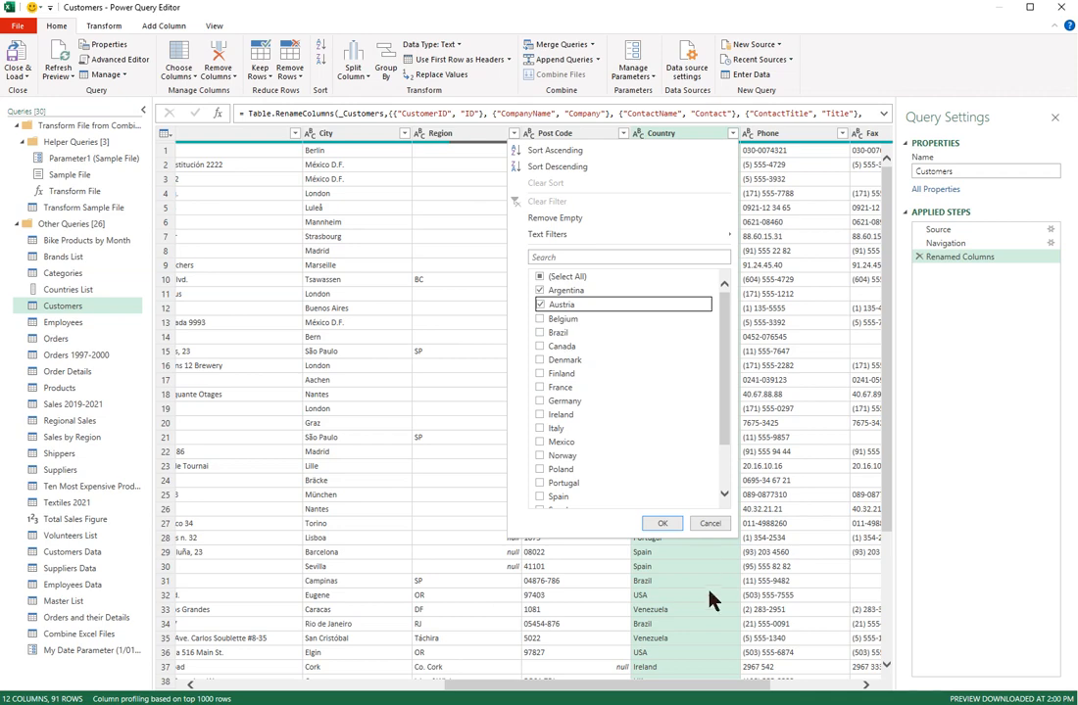
pyautogui.click(662, 525)
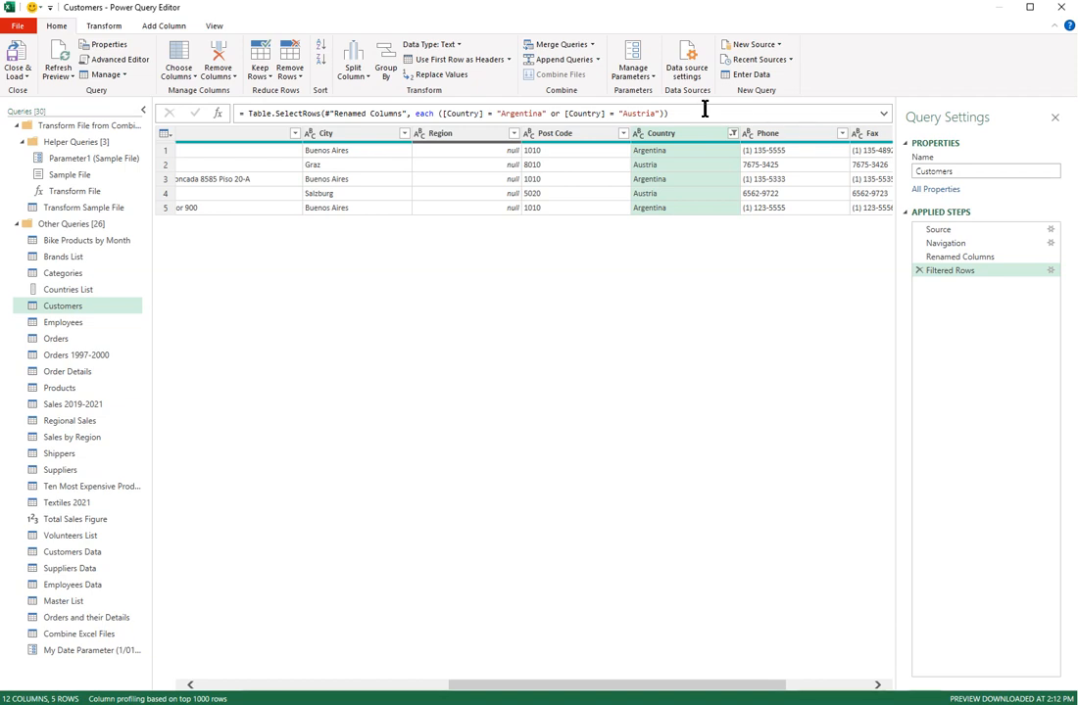
# Insert List.Contains(#"Countries List", before the first [Country] in the Filtered Rows formula
pyautogui.click(462, 112)
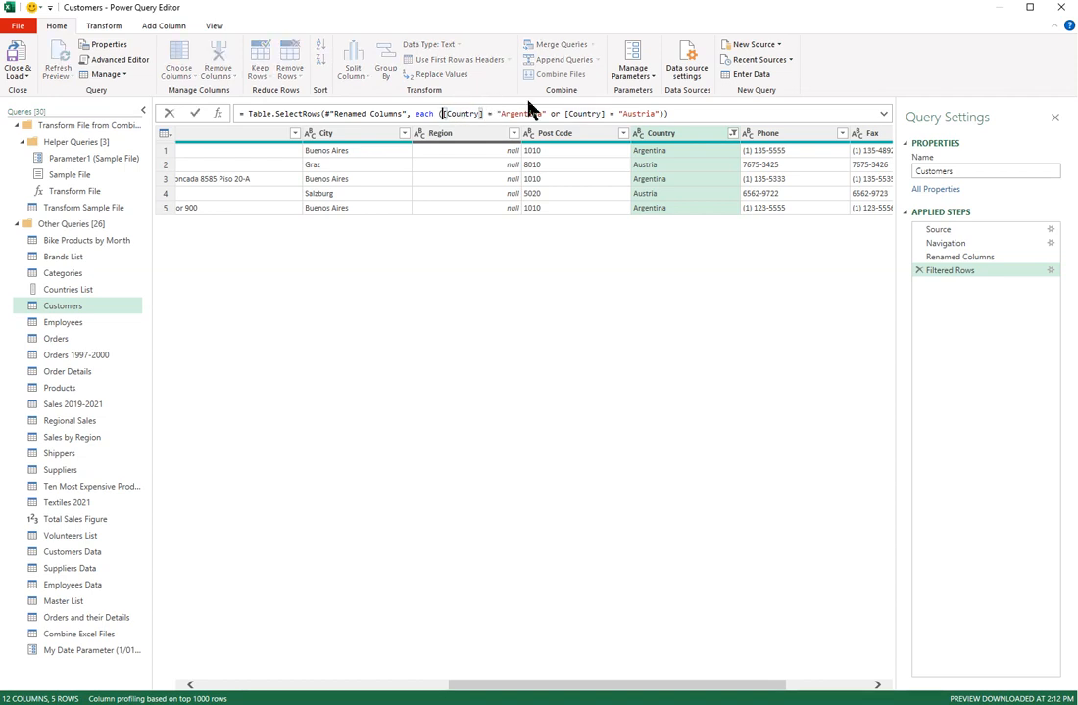
pyautogui.write('List')
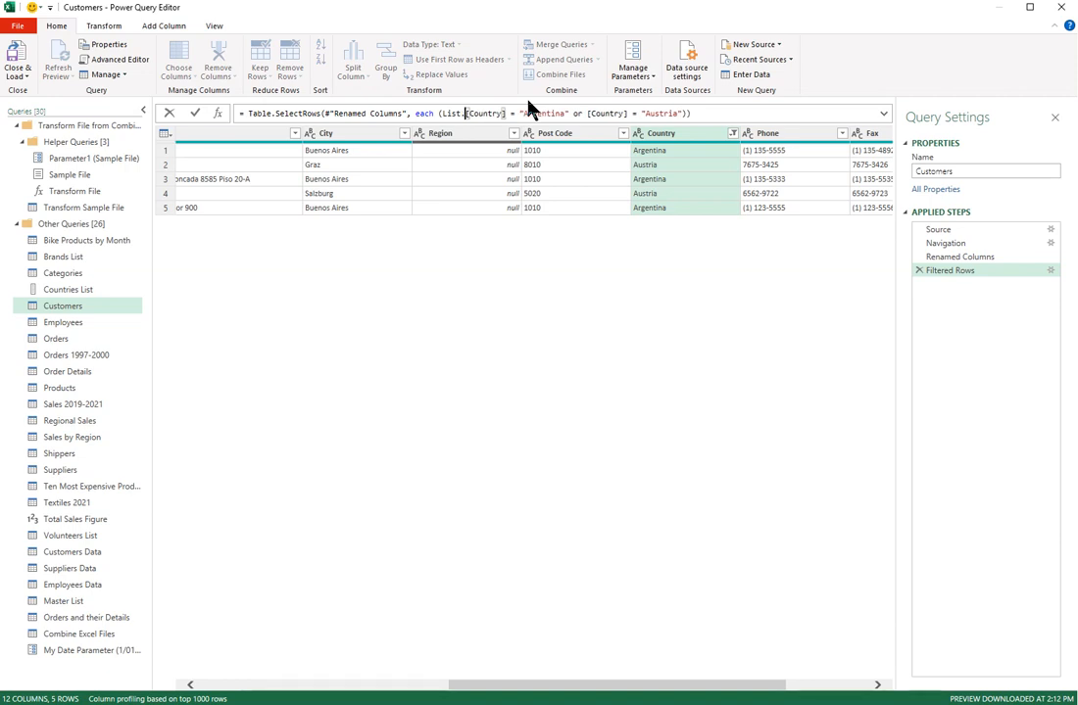
pyautogui.write('.cont')
pyautogui.press('Tab')
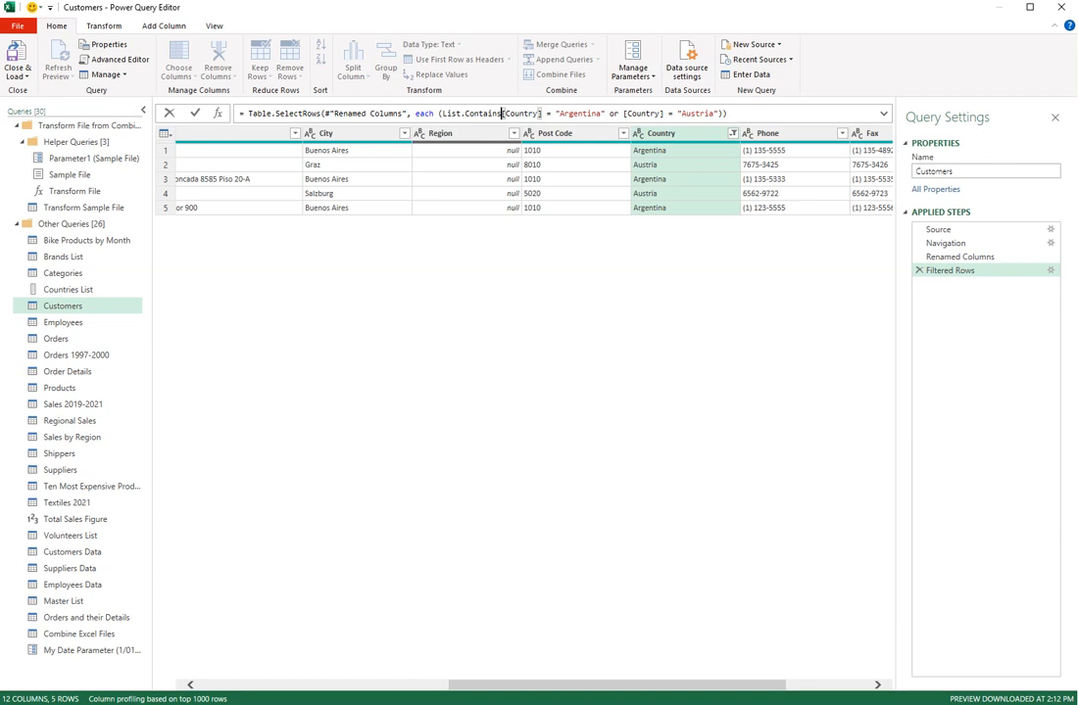
pyautogui.write('(#"')
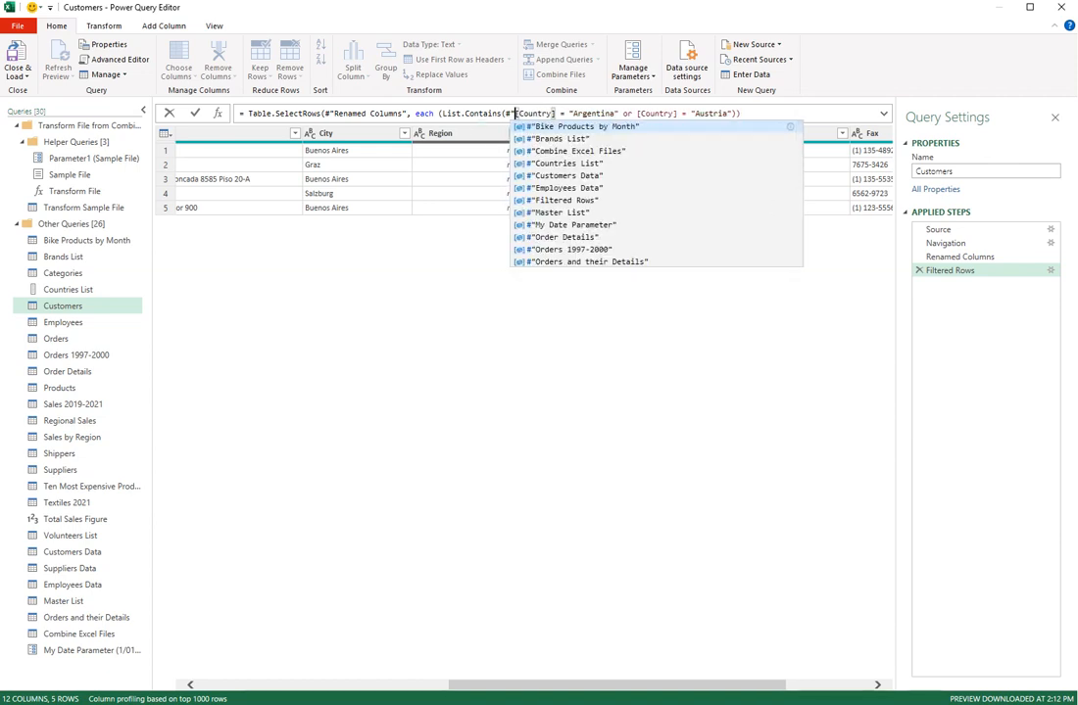
pyautogui.write('C')
pyautogui.press('Down')
pyautogui.press('Tab')
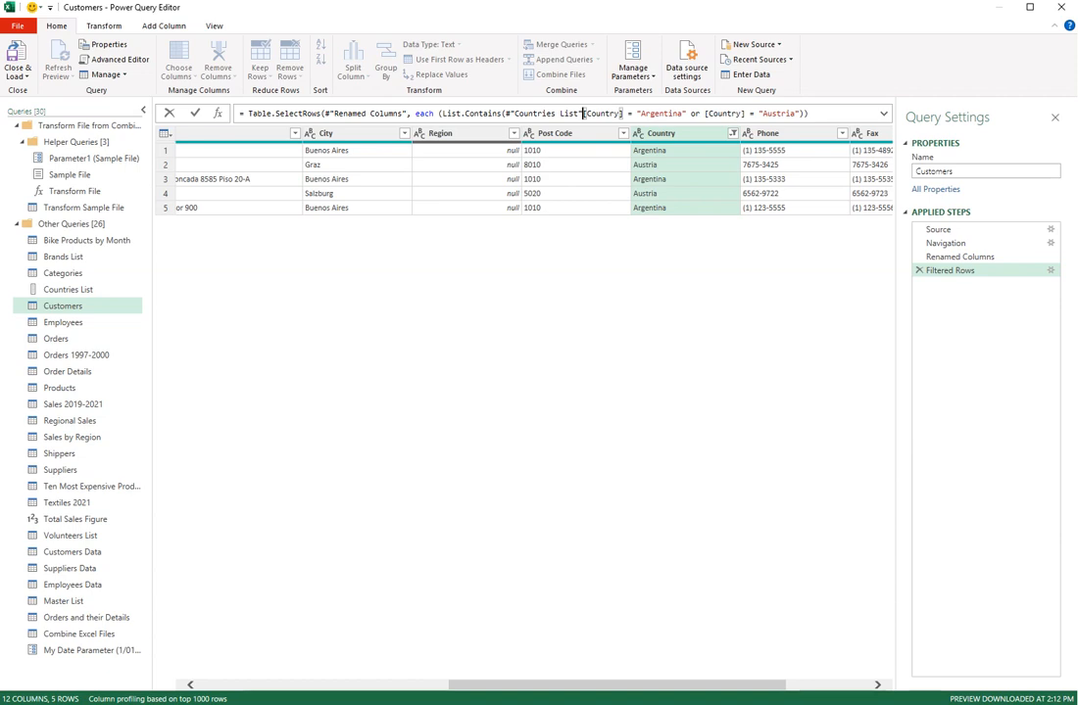
pyautogui.write(',')
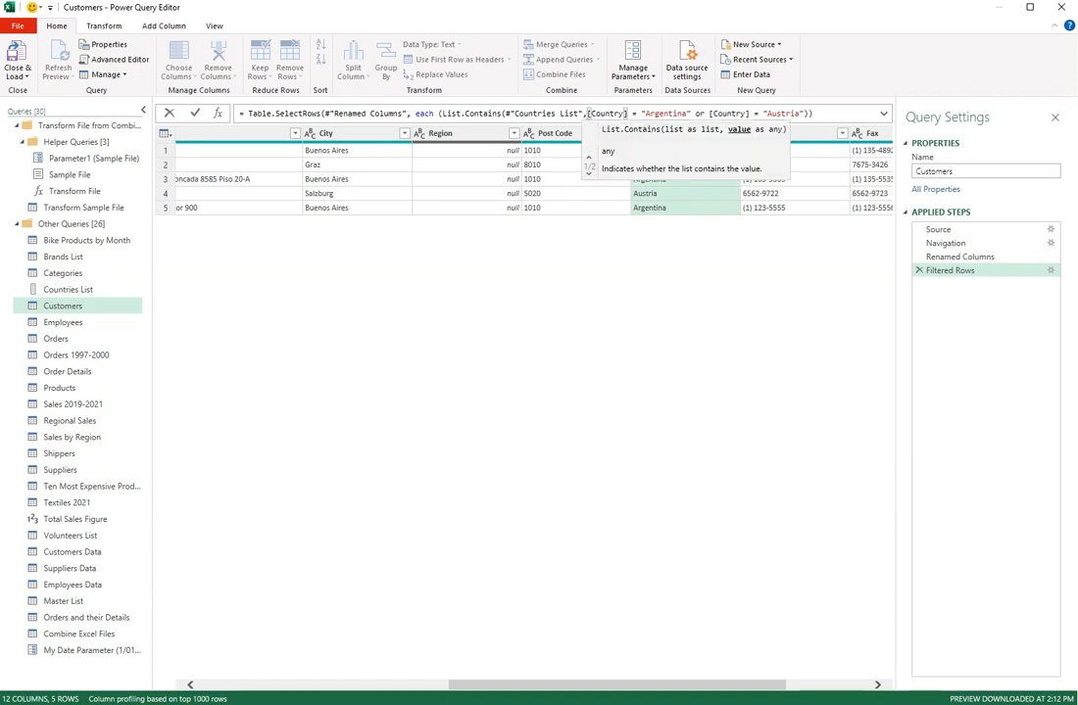
# Close the List.Contains function with a parenthesis directly after its [Country] argument
pyautogui.press('Right')
pyautogui.press('Right')
pyautogui.press('Right')
pyautogui.press('Right')
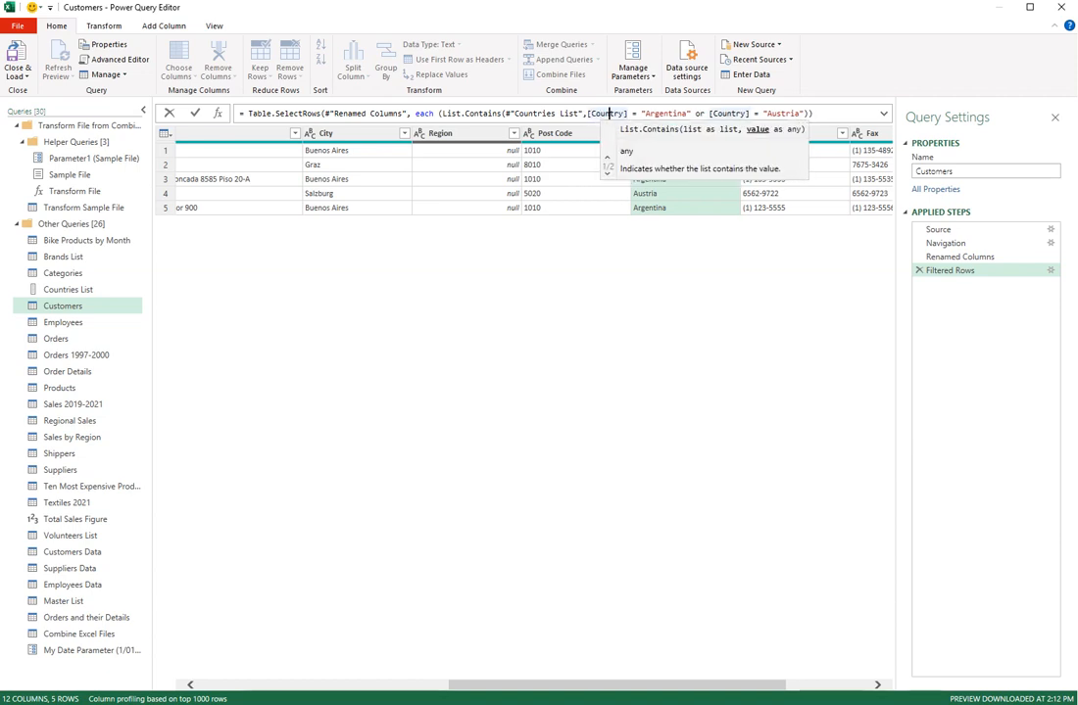
pyautogui.press('Right')
pyautogui.press('Right')
pyautogui.press('Right')
pyautogui.press('Right')
pyautogui.press('Right')
pyautogui.press('Right')
pyautogui.press('Right')
pyautogui.press('Right')
pyautogui.press('Right')
pyautogui.press('Right')
pyautogui.press('Right')
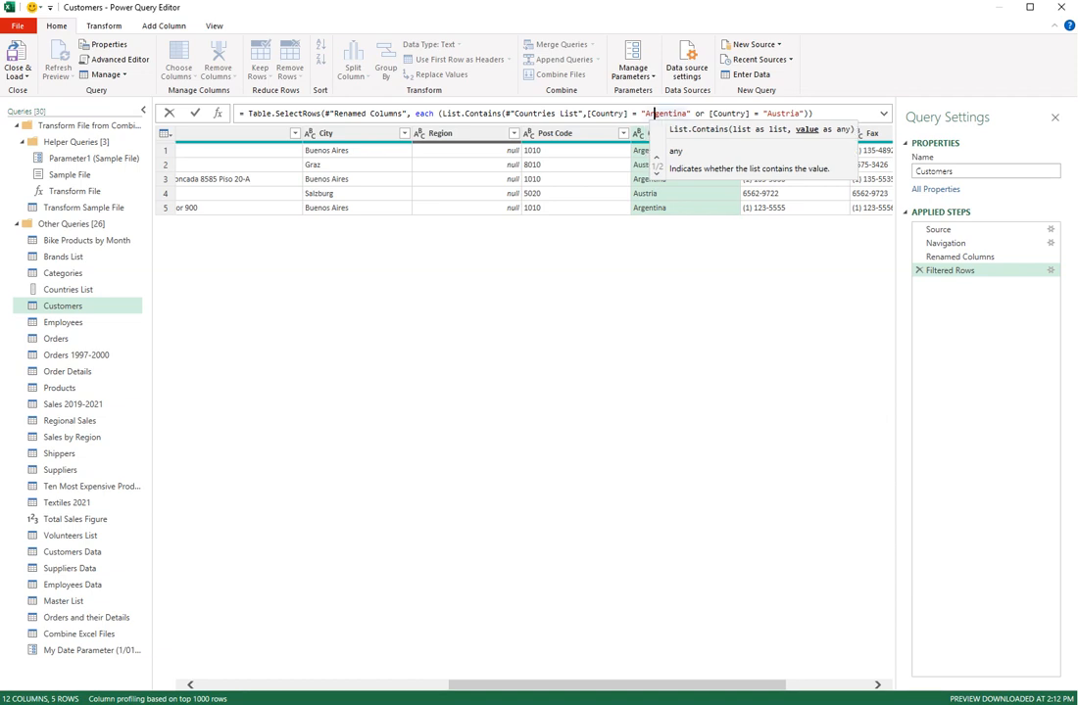
pyautogui.press('Left')
pyautogui.press('Left')
pyautogui.press('Left')
pyautogui.press('Left')
pyautogui.press('Left')
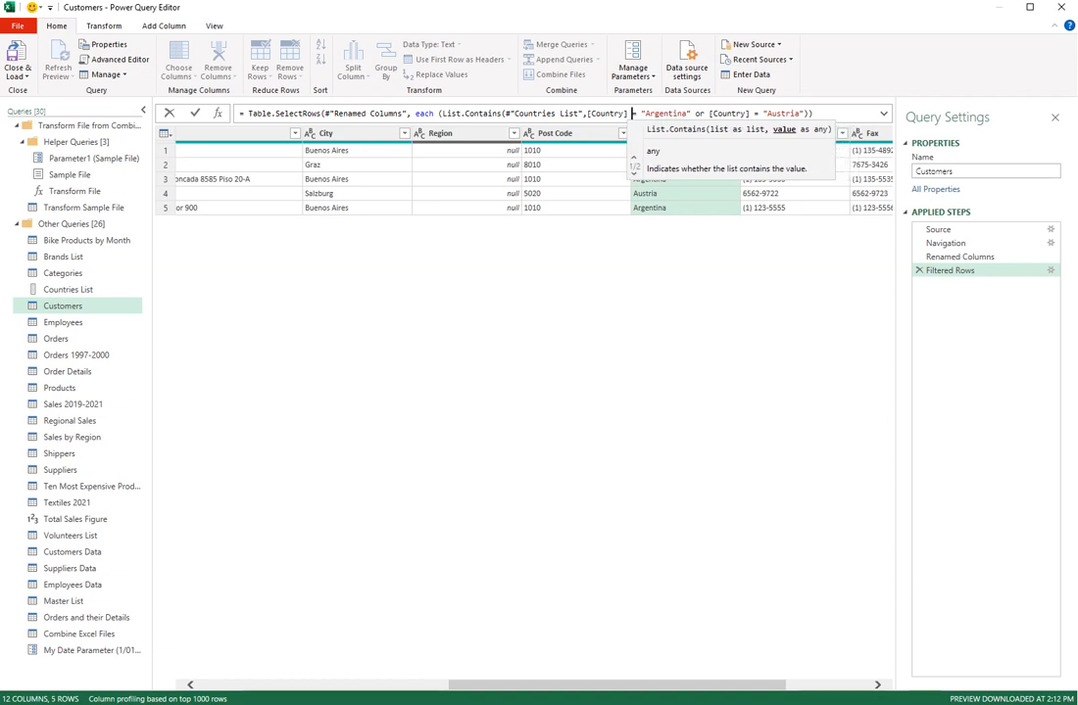
pyautogui.press('Left')
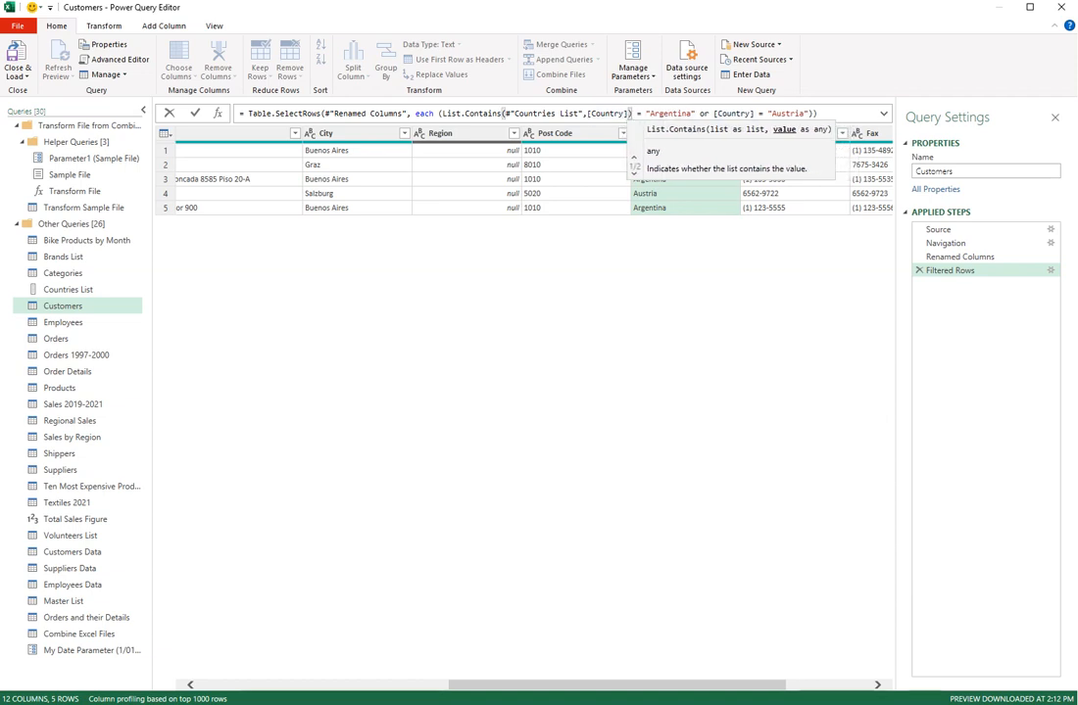
pyautogui.write(')')
# Replace the "Argentina" or [Country] = "Austria" comparison with true and apply the edited filter formula
pyautogui.press('Delete')
pyautogui.press('Delete')
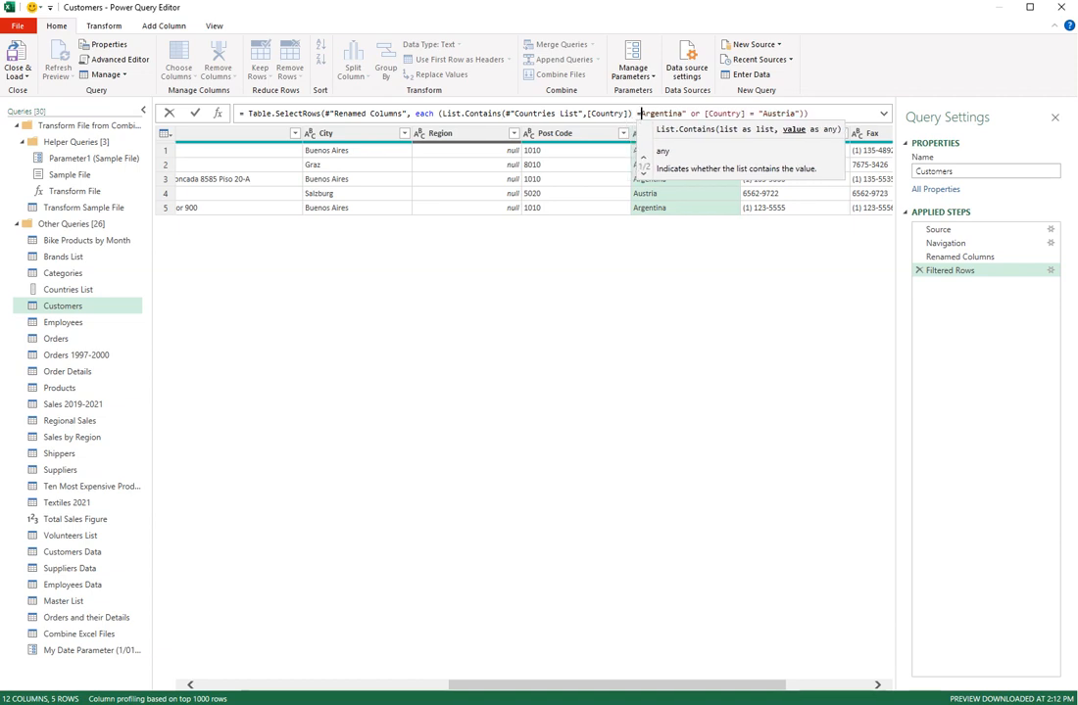
pyautogui.press('Delete')
pyautogui.press('Delete')
pyautogui.press('Delete')
pyautogui.press('Delete')
pyautogui.press('Delete')
pyautogui.press('Delete')
pyautogui.press('Delete')
pyautogui.press('Delete')
pyautogui.press('Delete')
pyautogui.press('Delete')
pyautogui.press('Delete')
pyautogui.press('Delete')
pyautogui.press('Delete')
pyautogui.press('Delete')
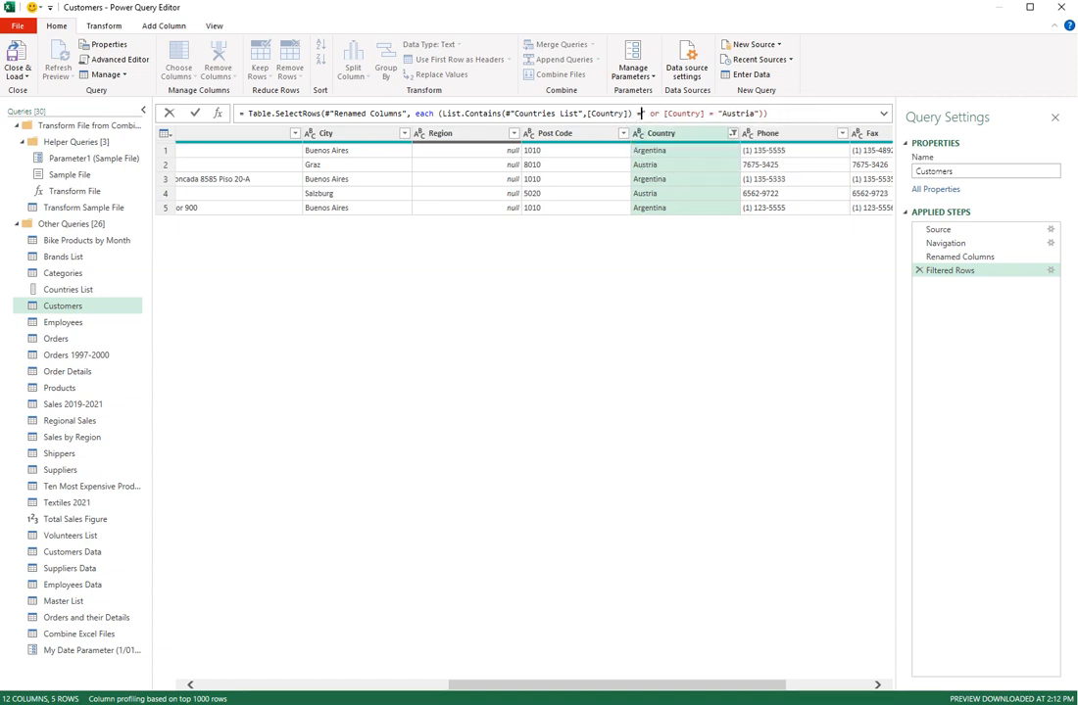
pyautogui.press('Delete')
pyautogui.press('Delete')
pyautogui.press('Delete')
pyautogui.press('Delete')
pyautogui.press('Delete')
pyautogui.press('Delete')
pyautogui.press('Delete')
pyautogui.press('Delete')
pyautogui.press('Delete')
pyautogui.press('Delete')
pyautogui.press('Delete')
pyautogui.press('Delete')
pyautogui.press('Delete')
pyautogui.press('Delete')
pyautogui.press('Delete')
pyautogui.press('Delete')
pyautogui.press('Delete')
pyautogui.press('Delete')
pyautogui.press('Delete')
pyautogui.press('Delete')
pyautogui.press('Delete')
pyautogui.press('Delete')
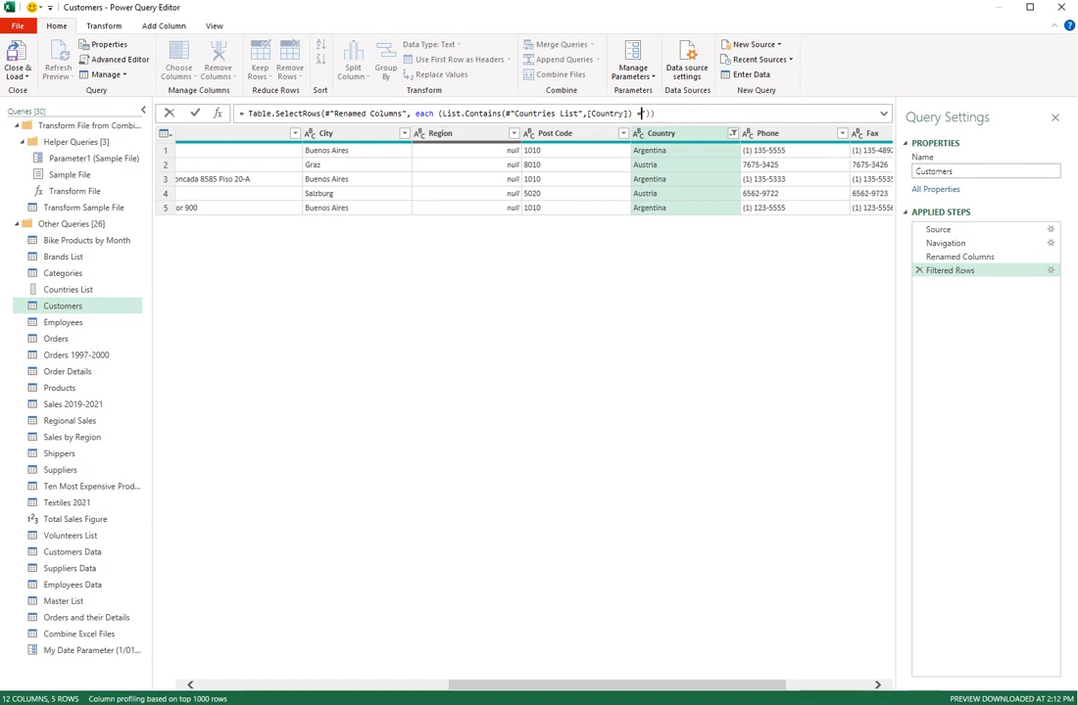
pyautogui.write('true')
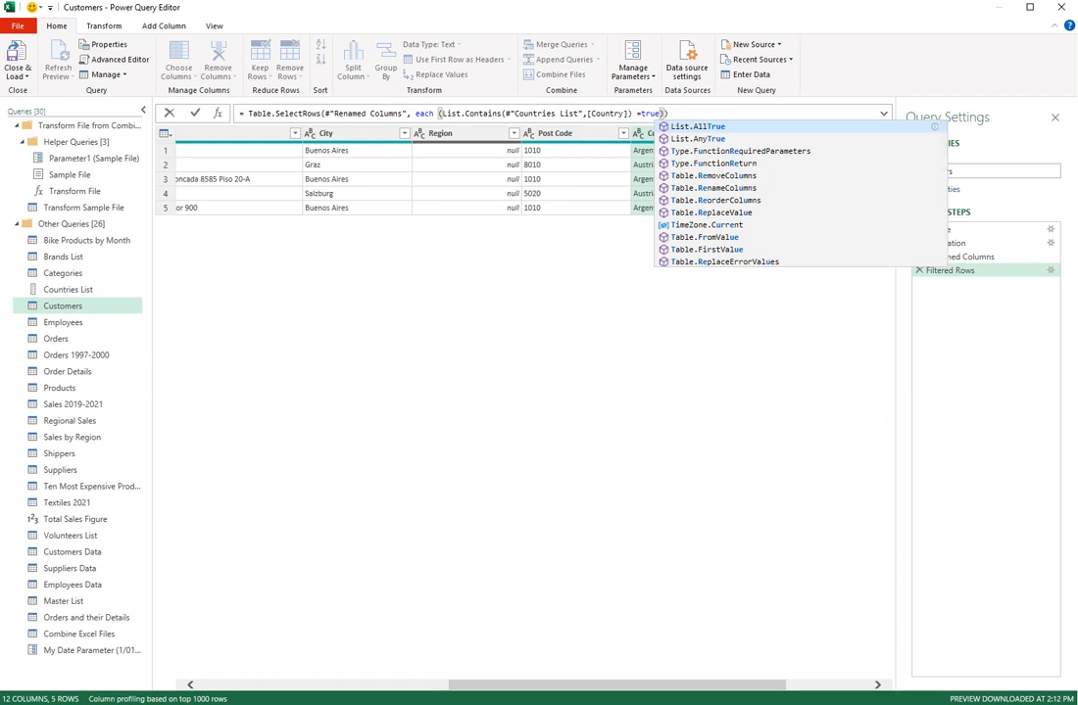
pyautogui.click(196, 115)
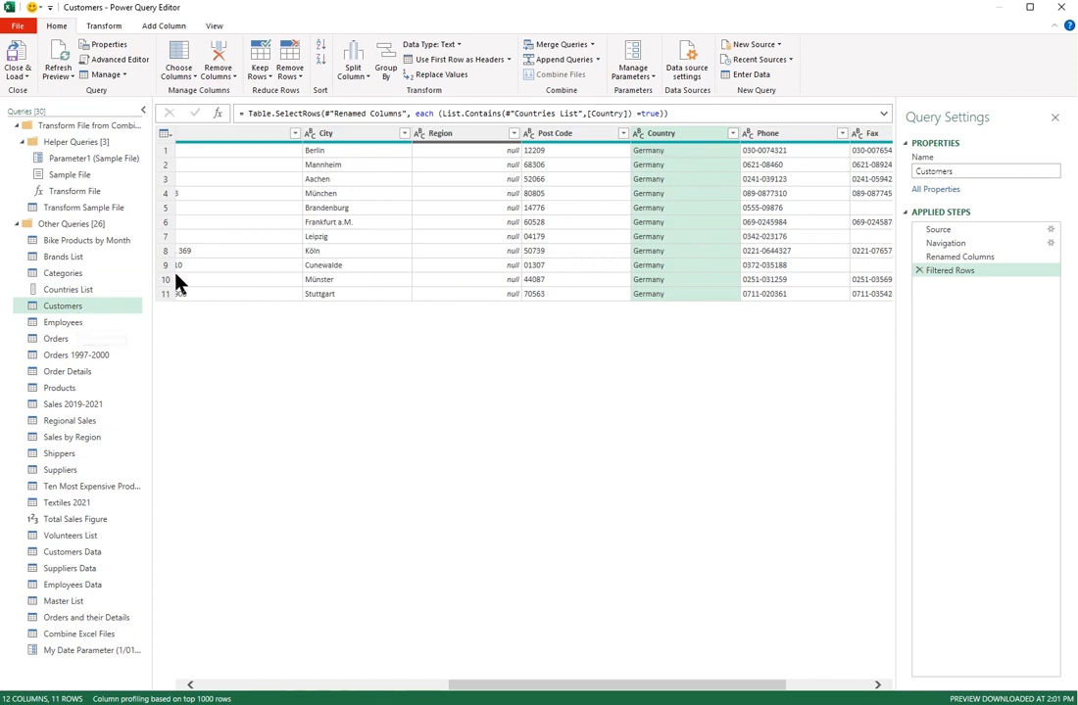
# Compare the filtered Customers countries with the Countries List, and convert that list to a table without a delimiter
pyautogui.click(80, 290)
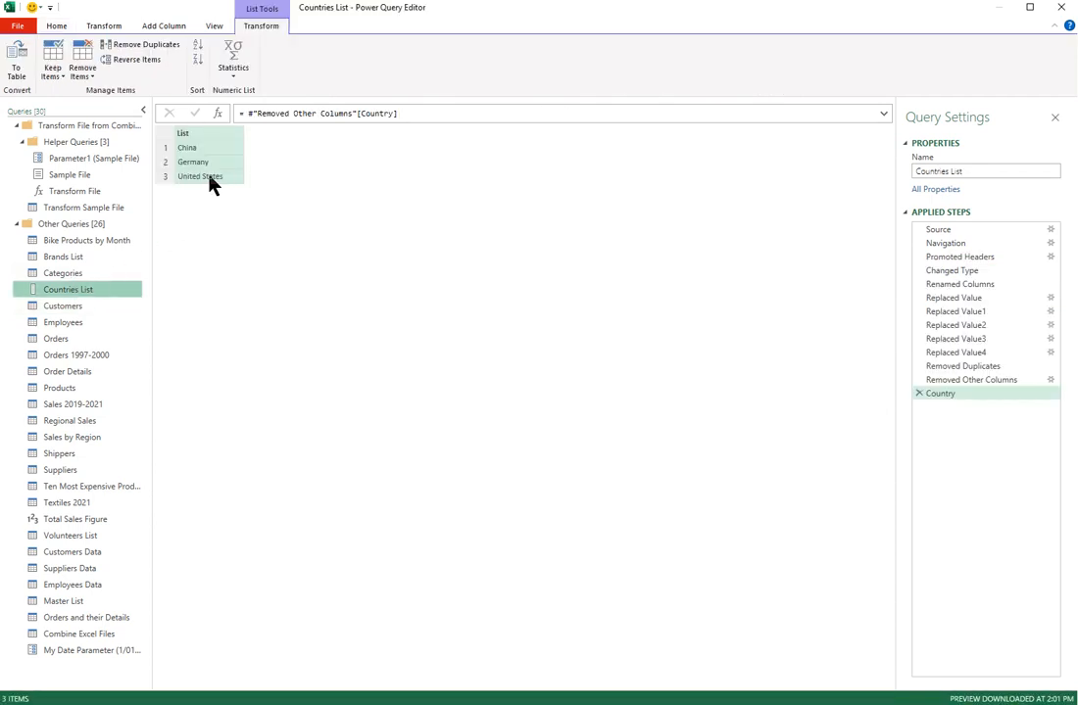
pyautogui.click(68, 307)
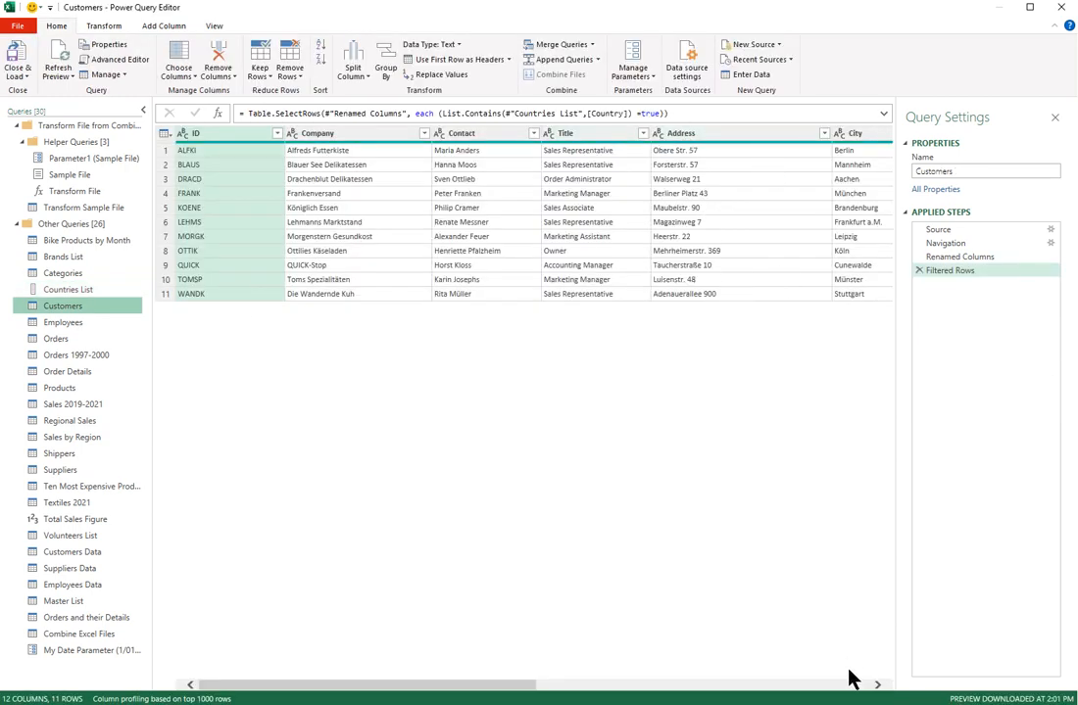
pyautogui.moveTo(877, 688); pyautogui.dragTo(878, 688)
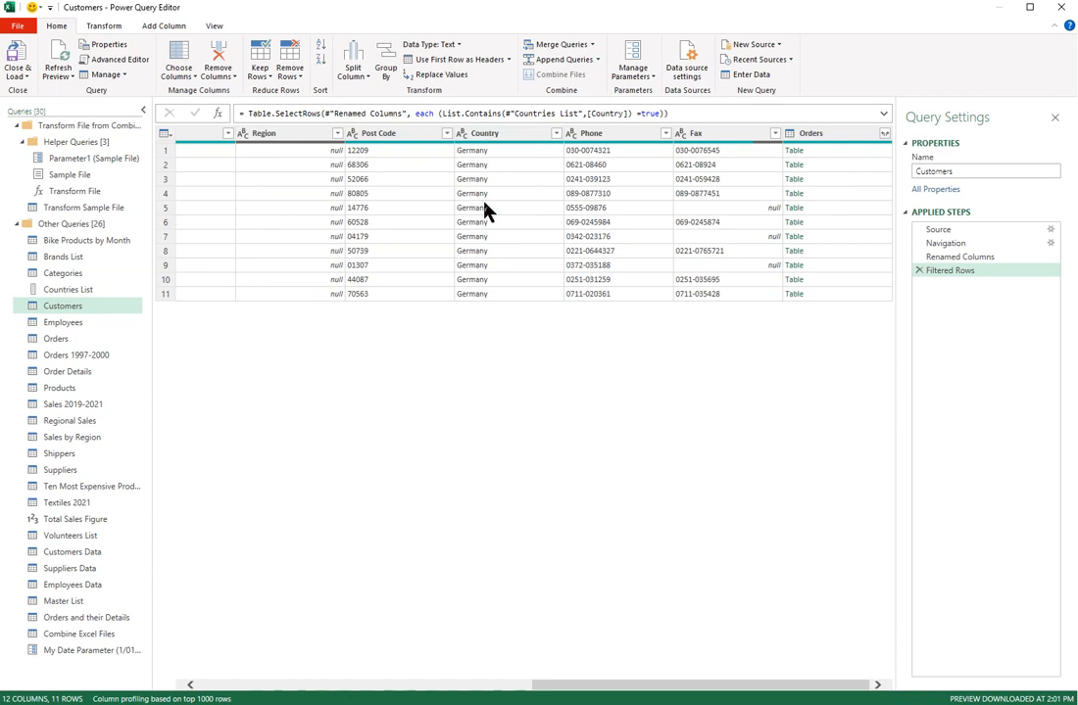
pyautogui.click(61, 291)
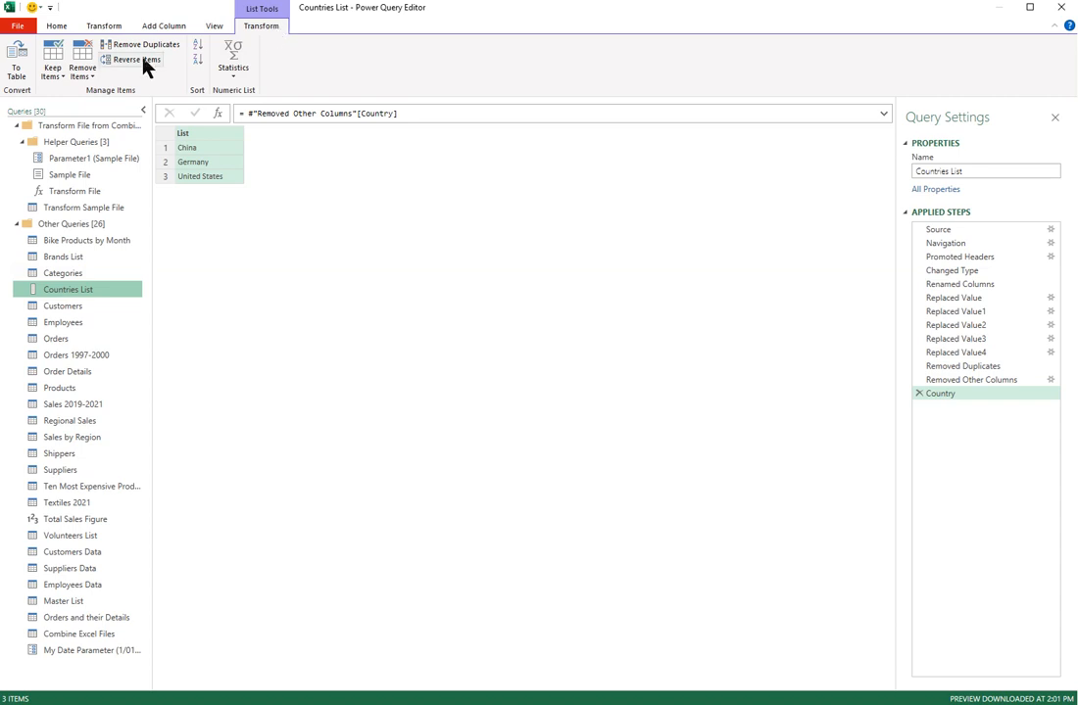
pyautogui.click(17, 74)
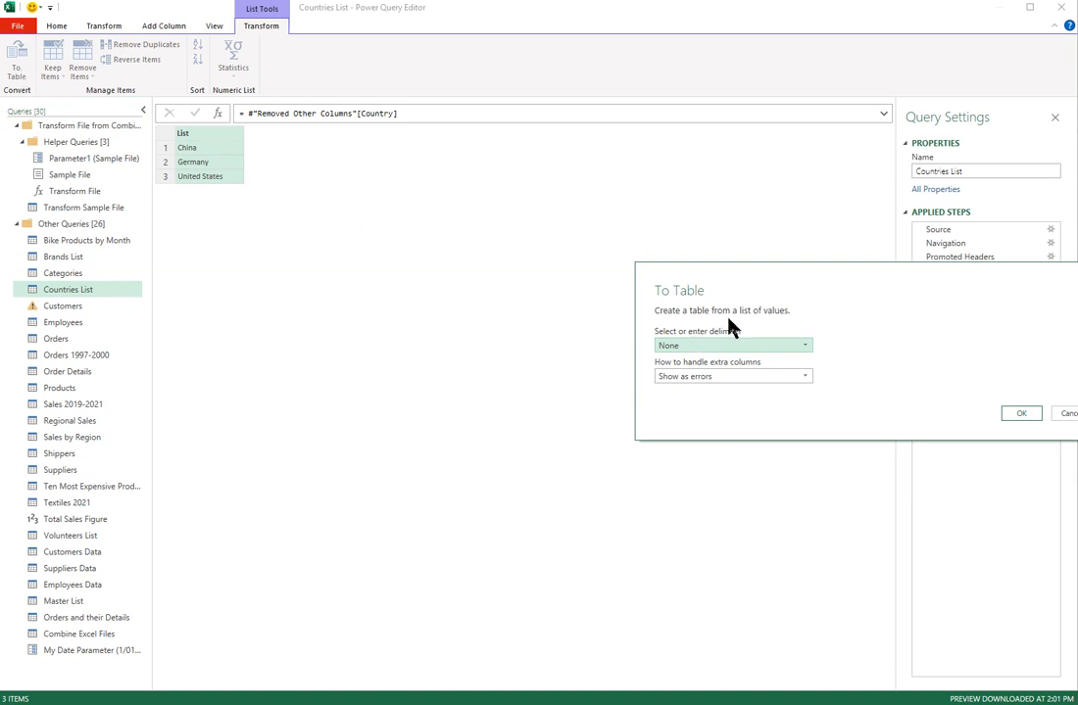
pyautogui.click(1028, 420)
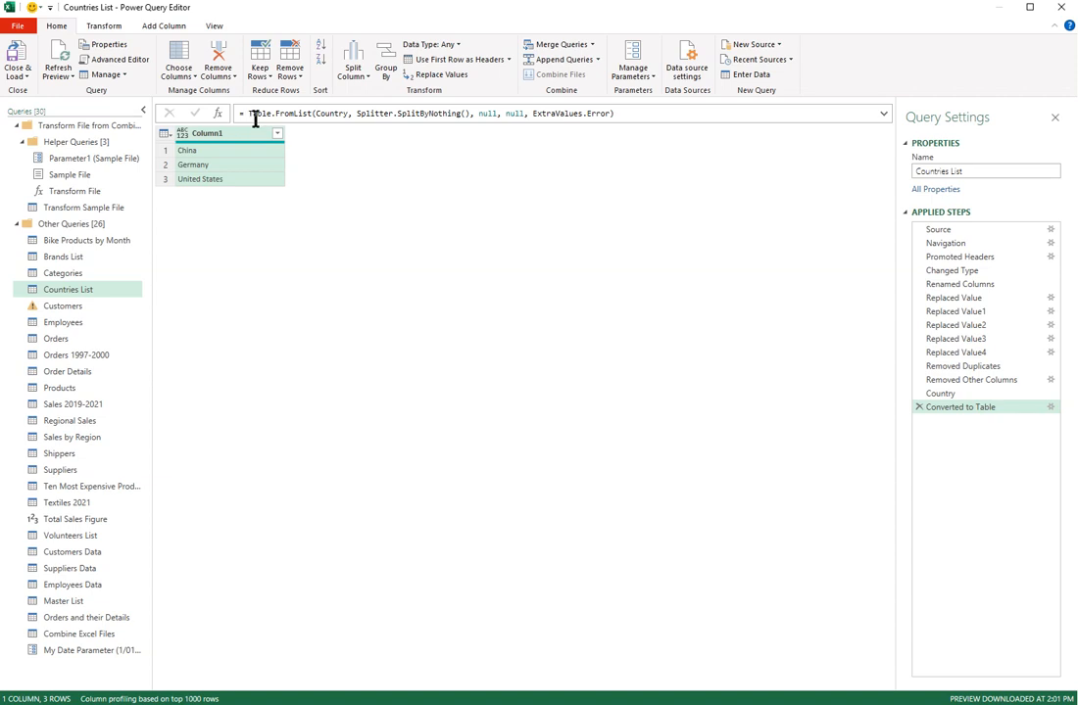
# Replace "United States" with "USA" in Column1 of Countries List and convert the column back to a list
pyautogui.click(108, 27)
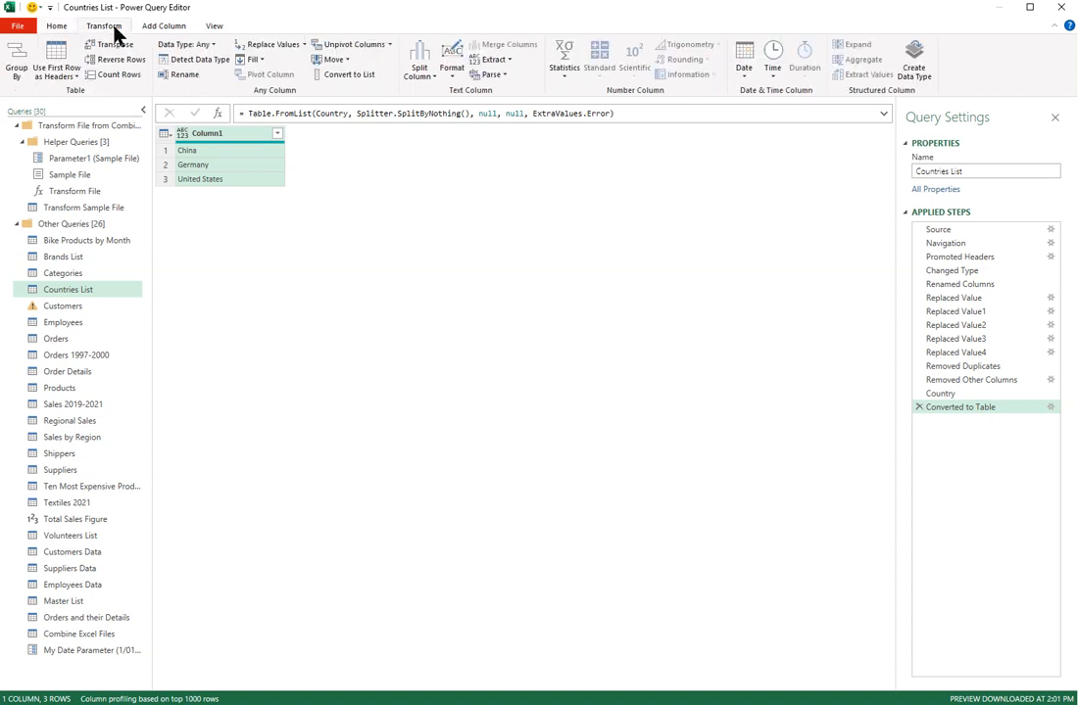
pyautogui.click(283, 45)
pyautogui.write('United')
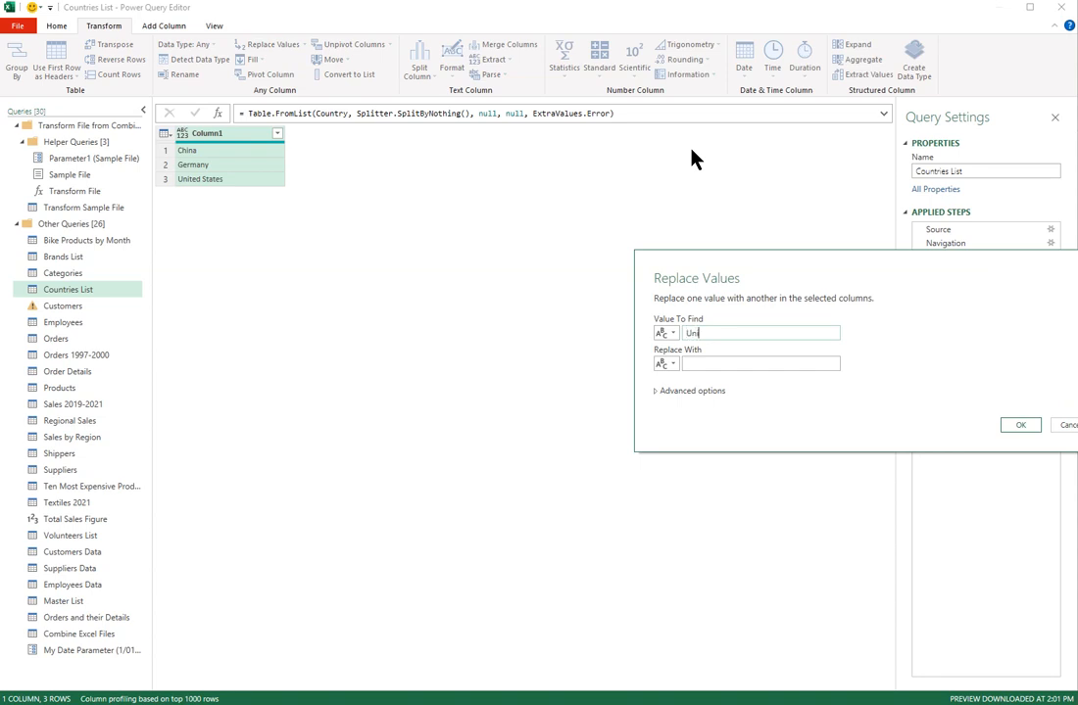
pyautogui.press('BackSpace')
pyautogui.press('BackSpace')
pyautogui.press('BackSpace')
pyautogui.write('ted States')
pyautogui.click(706, 364)
pyautogui.write('USA')
pyautogui.click(1024, 428)
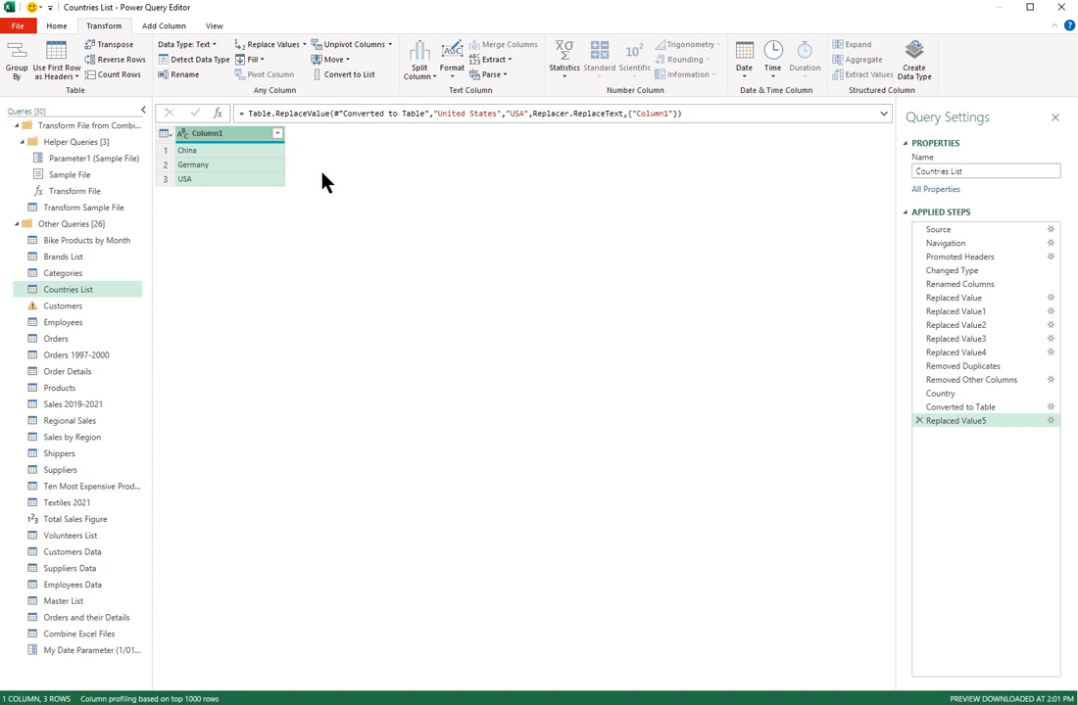
pyautogui.click(358, 76)
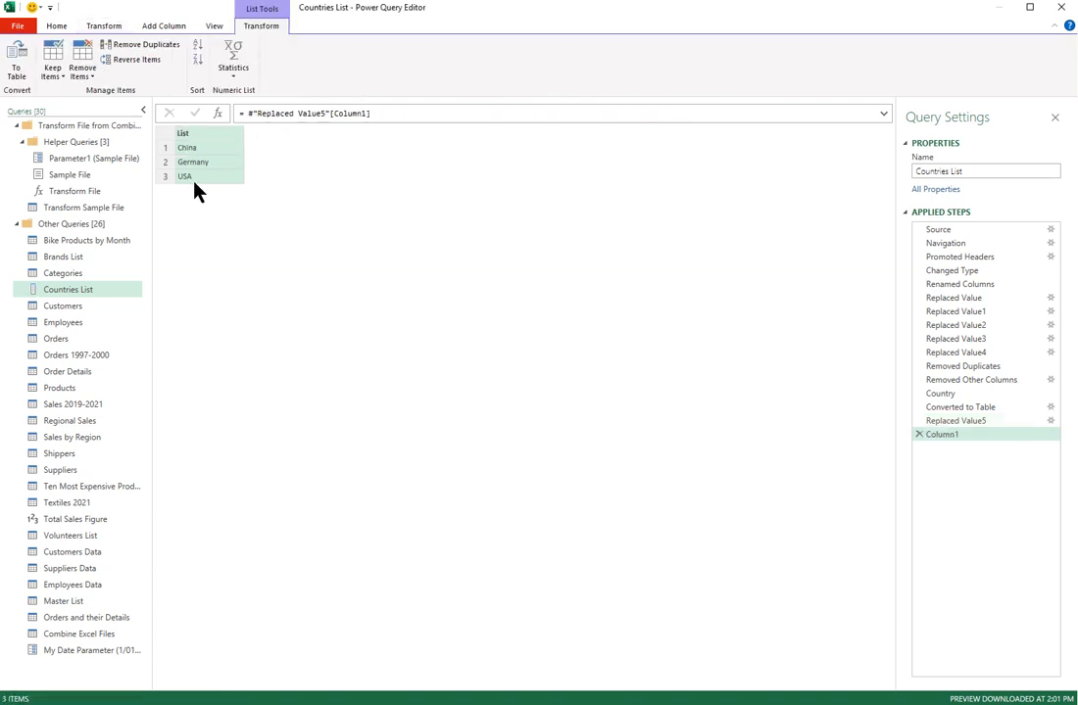
# Examine the Country column of the filtered Customers query and compare it with the Countries List items
pyautogui.click(77, 308)
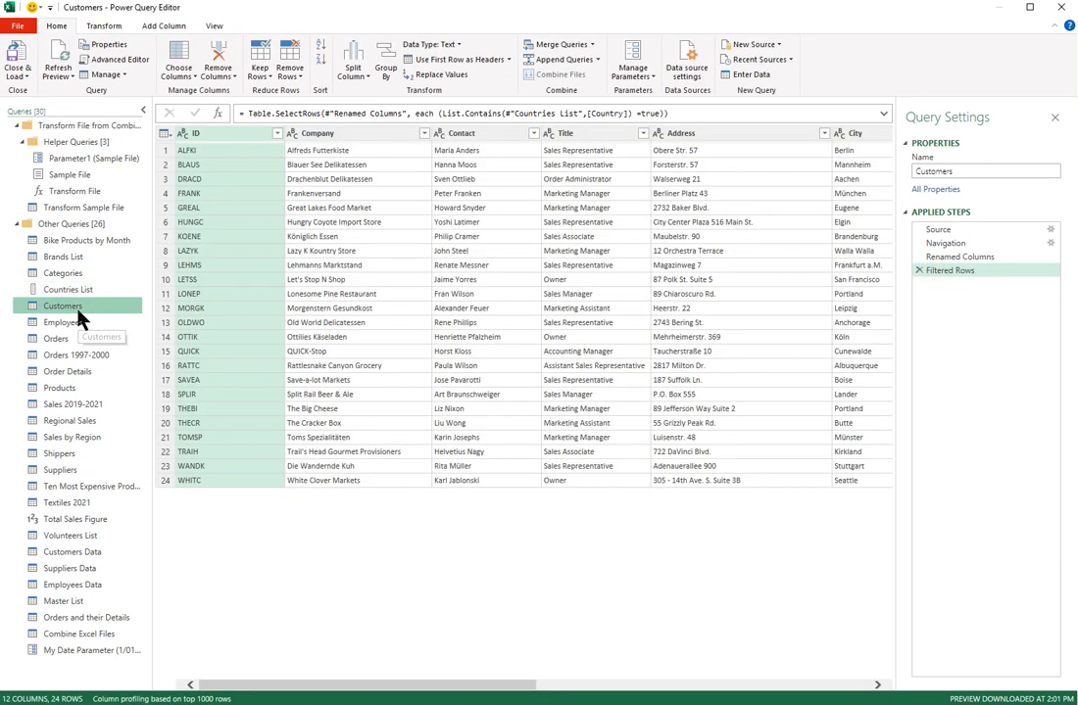
pyautogui.click(877, 686)
pyautogui.click(878, 686)
pyautogui.click(878, 686)
pyautogui.click(878, 685)
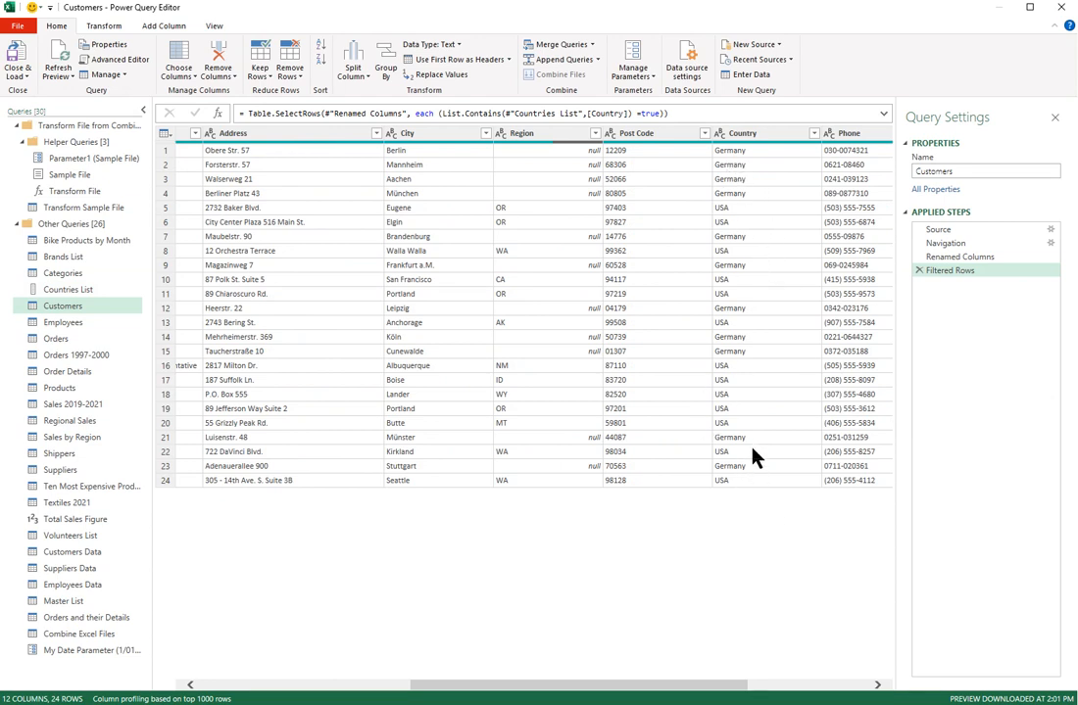
pyautogui.click(91, 291)
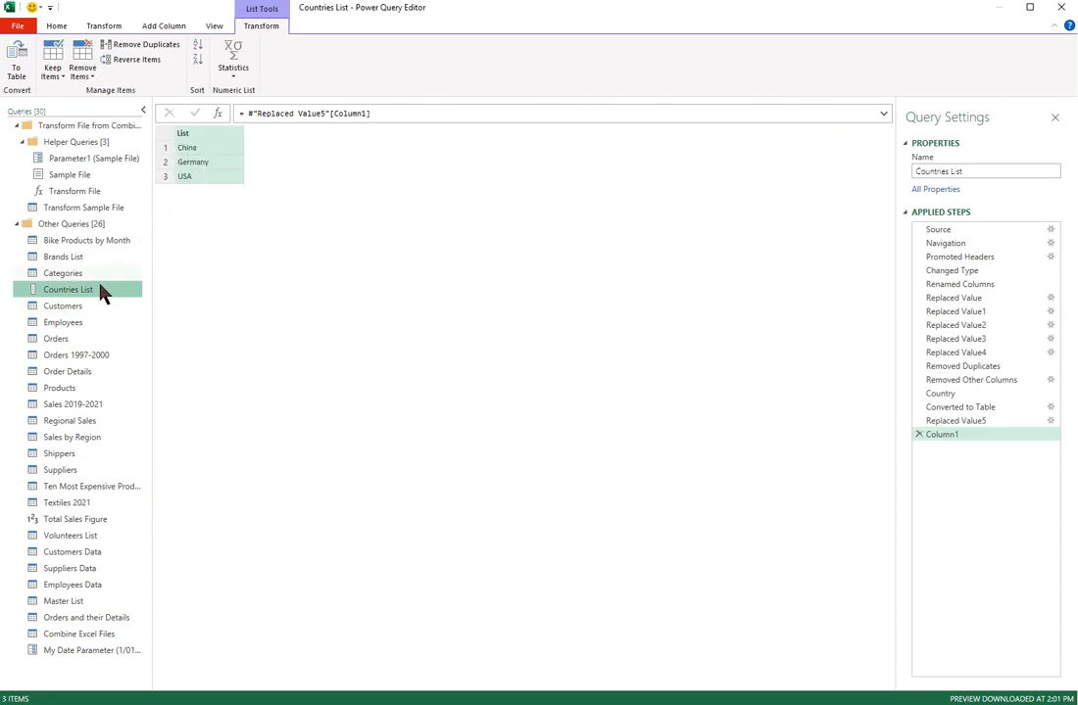
pyautogui.click(77, 306)
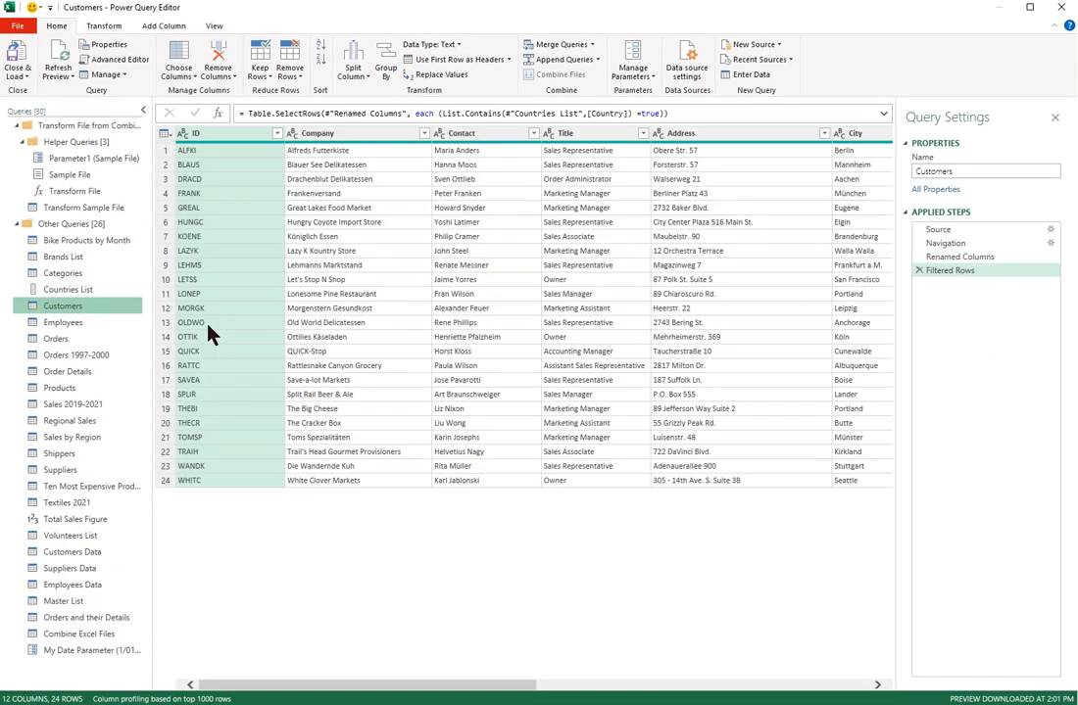
pyautogui.click(84, 291)
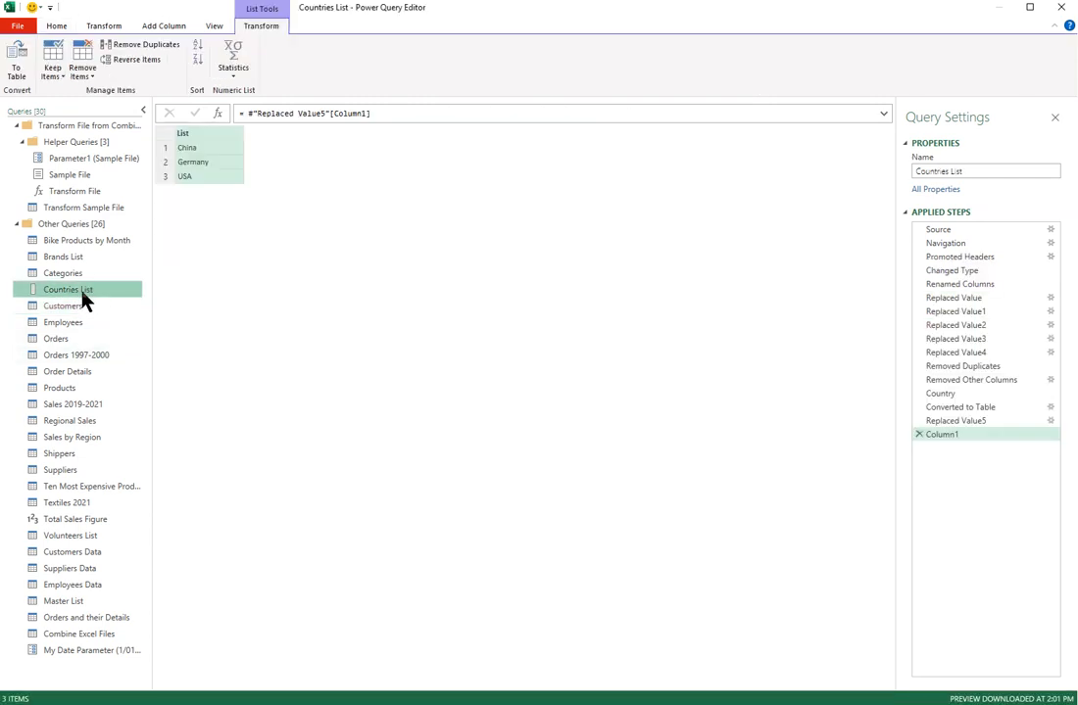
pyautogui.click(84, 307)
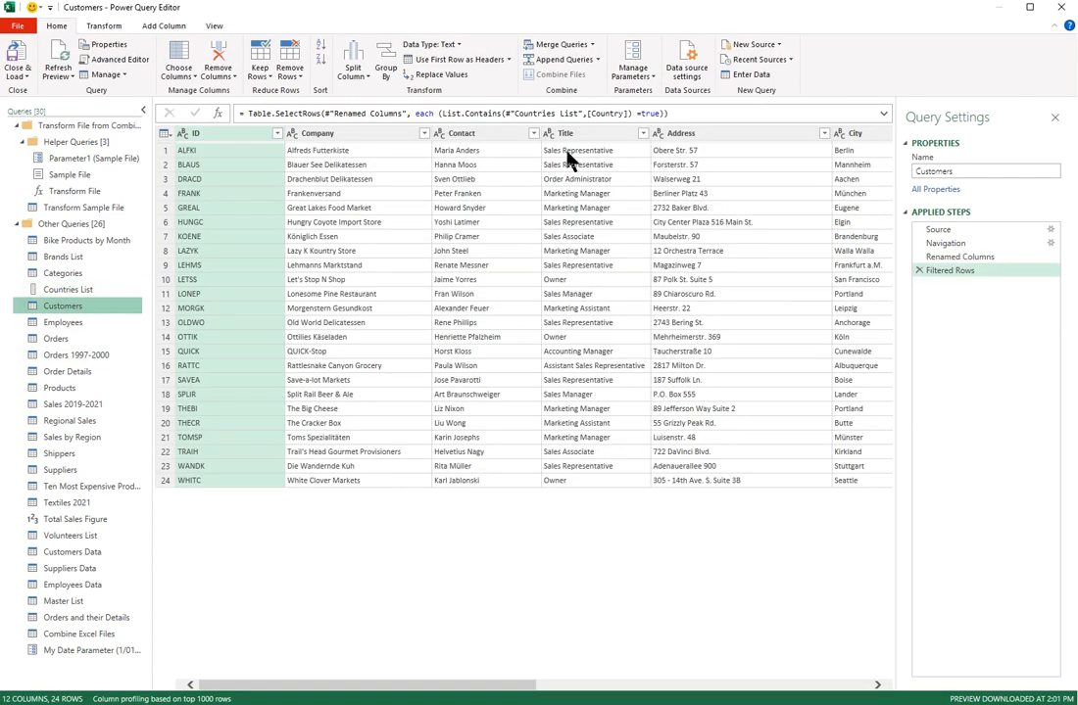